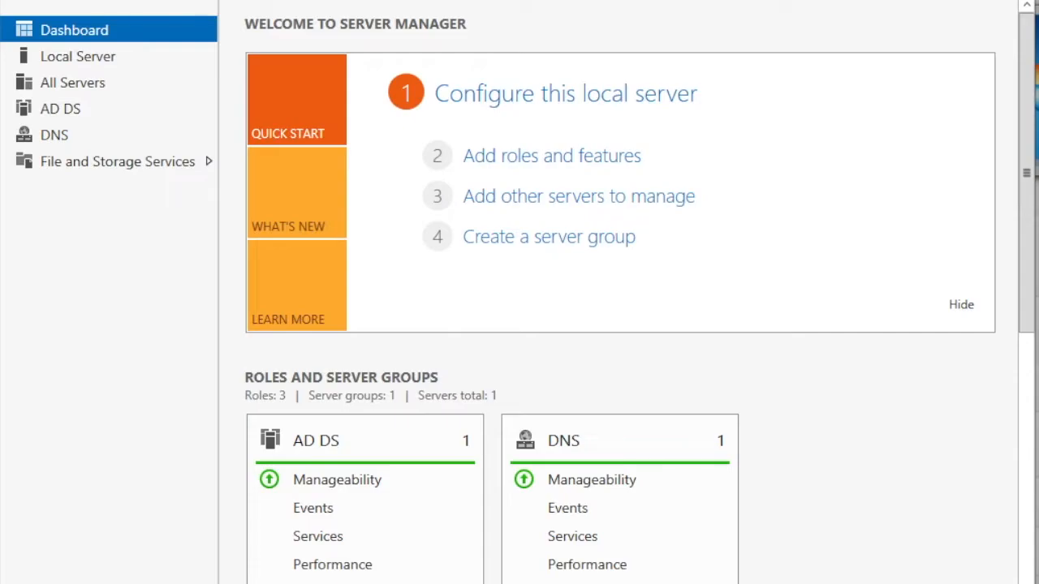
# Switch to Active Directory Administrative Center from Server Manager and open the TESTLAB (local) domain.
pyautogui.click(880, 0)
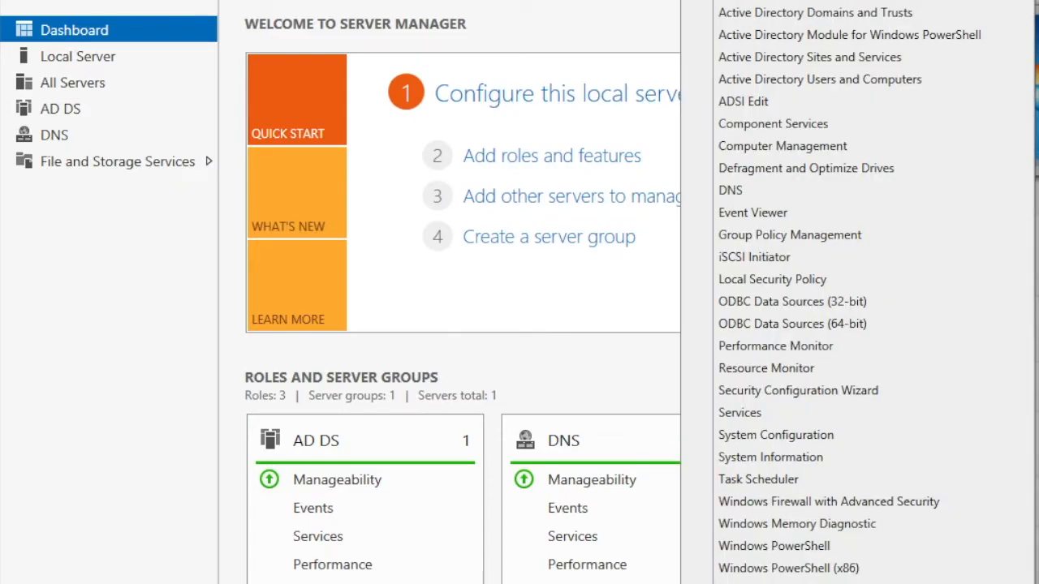
pyautogui.click(838, 2)
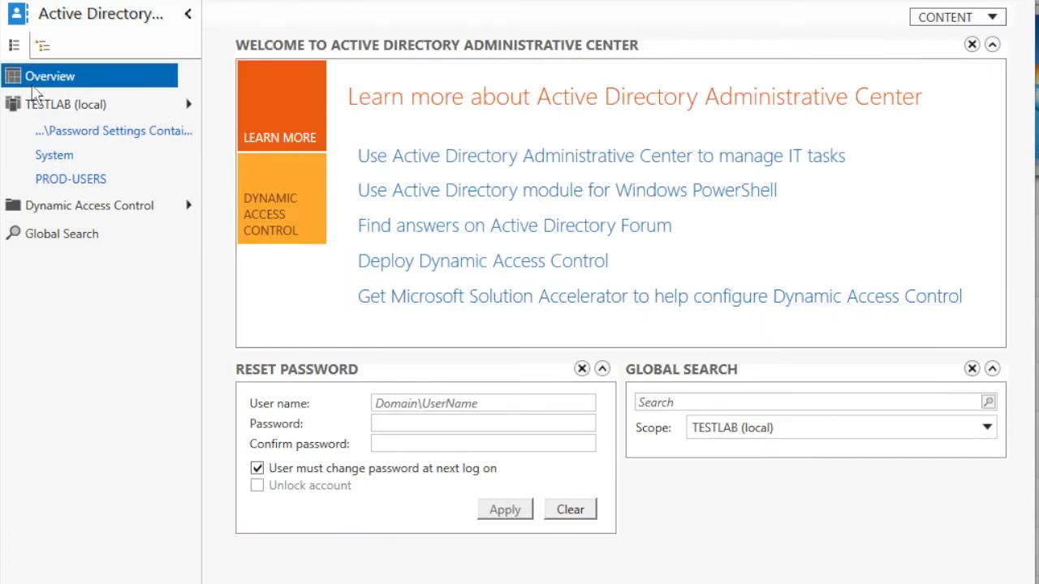
pyautogui.click(48, 109)
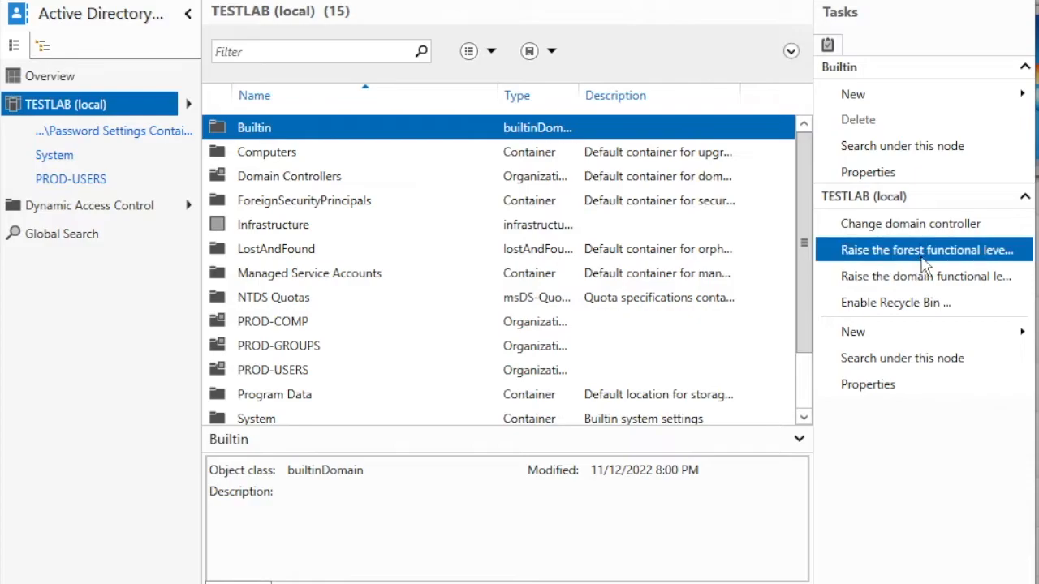
# Open the Password Settings Container inside the domain's System container.
pyautogui.scroll(-1, 804, 268)
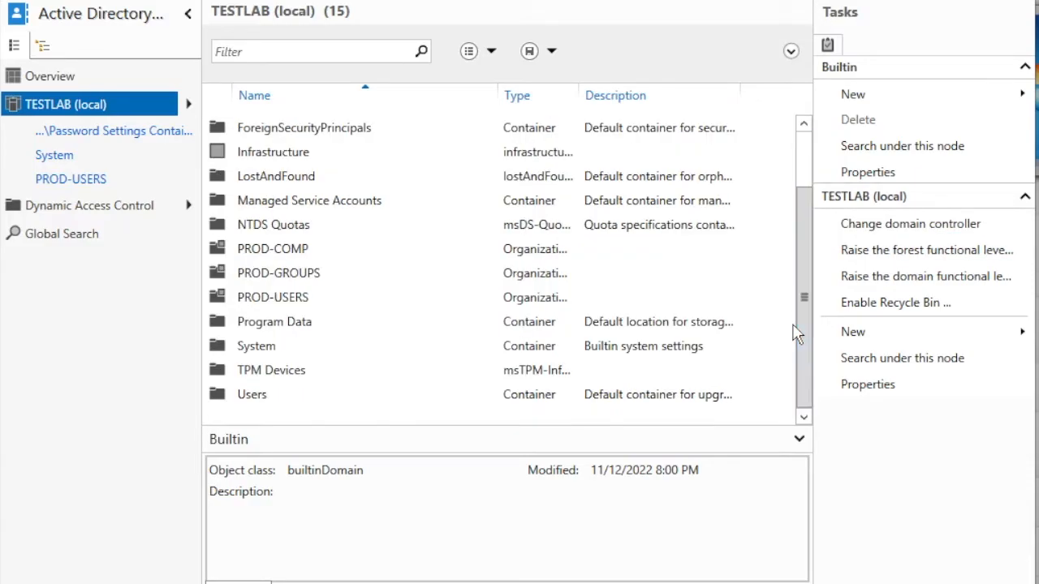
pyautogui.click(258, 347)
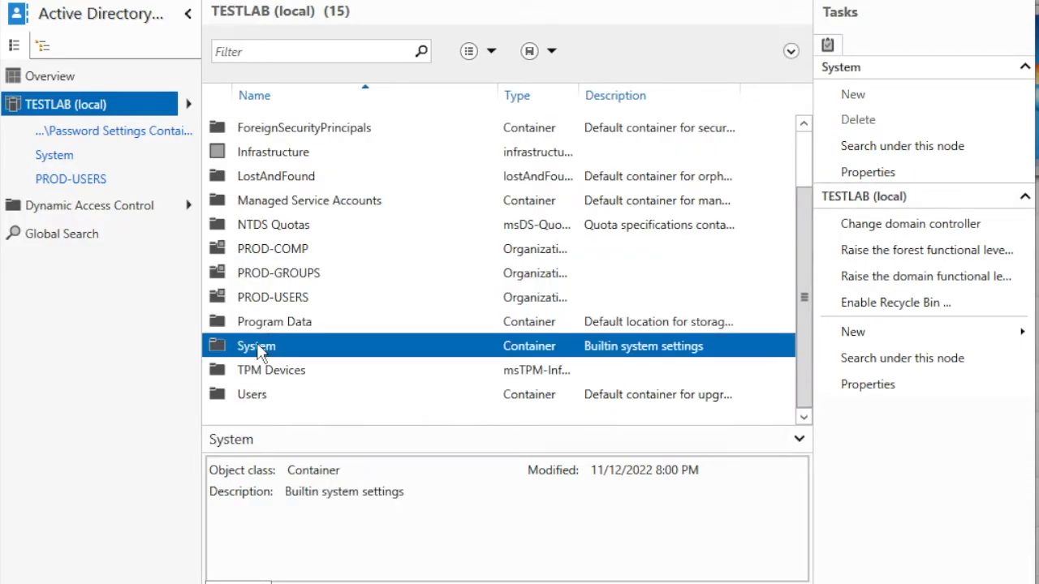
pyautogui.doubleClick(257, 347)
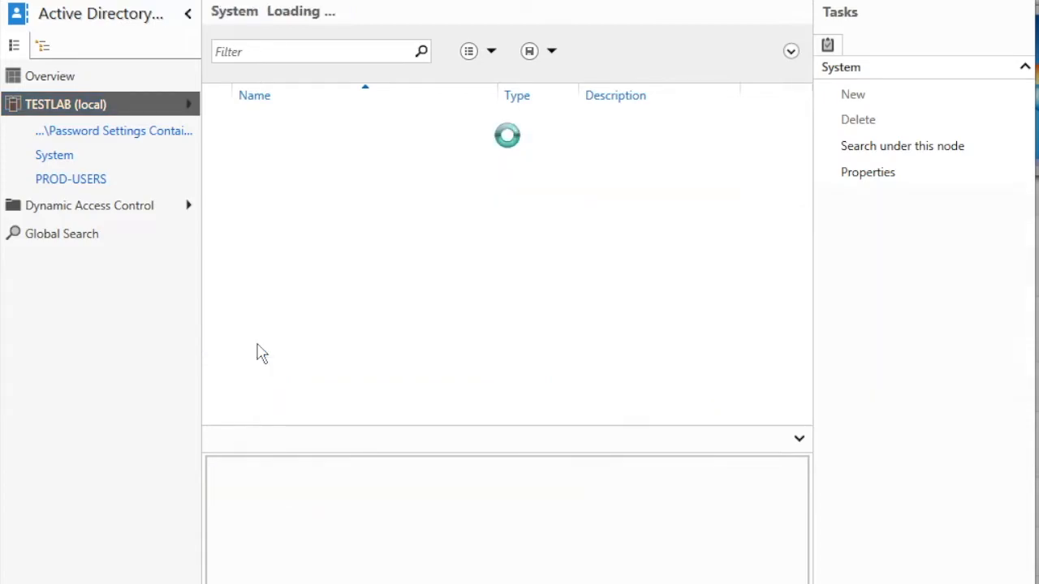
pyautogui.moveTo(804, 195); pyautogui.dragTo(803, 302)
pyautogui.click(250, 280)
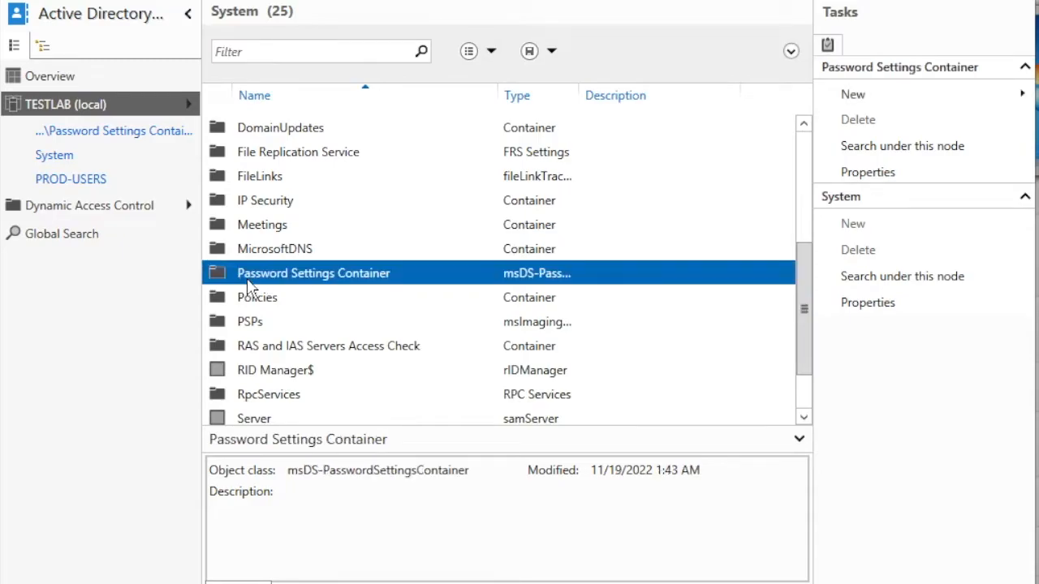
pyautogui.doubleClick(250, 279)
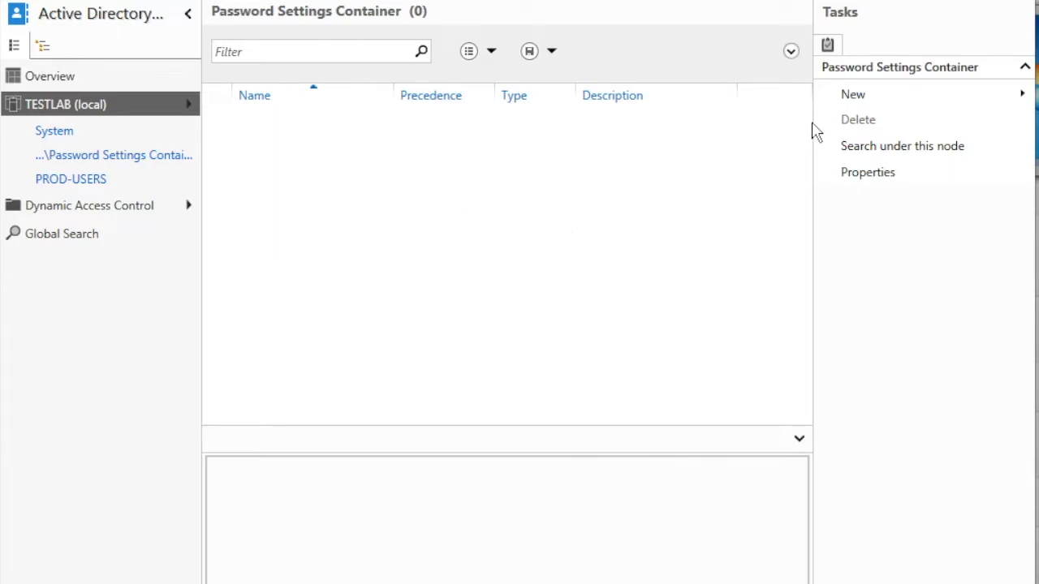
# Create a new Password Settings object in the container and name it Standart_User_Password_Policy.
pyautogui.click(870, 99)
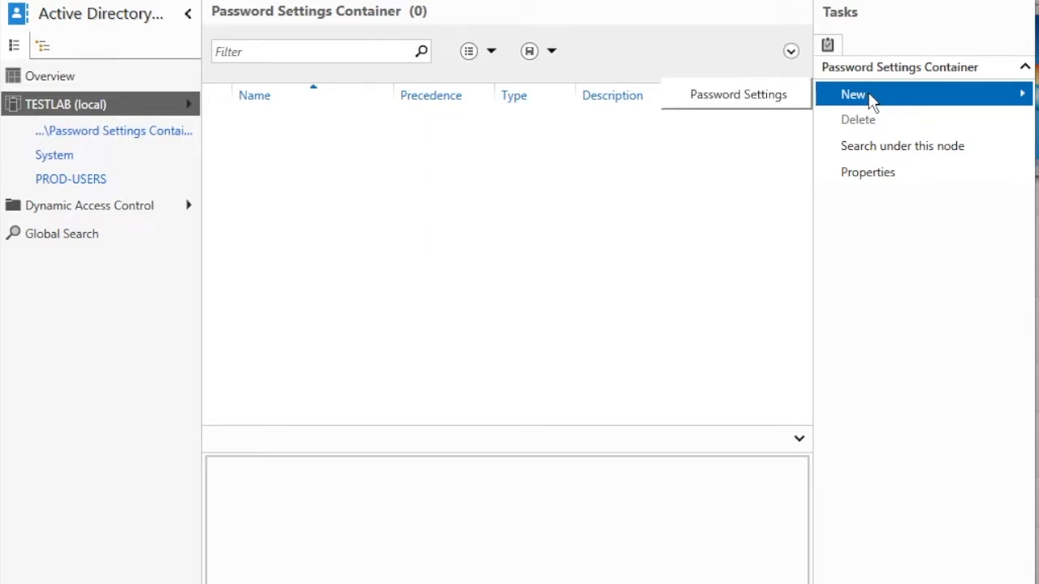
pyautogui.click(741, 106)
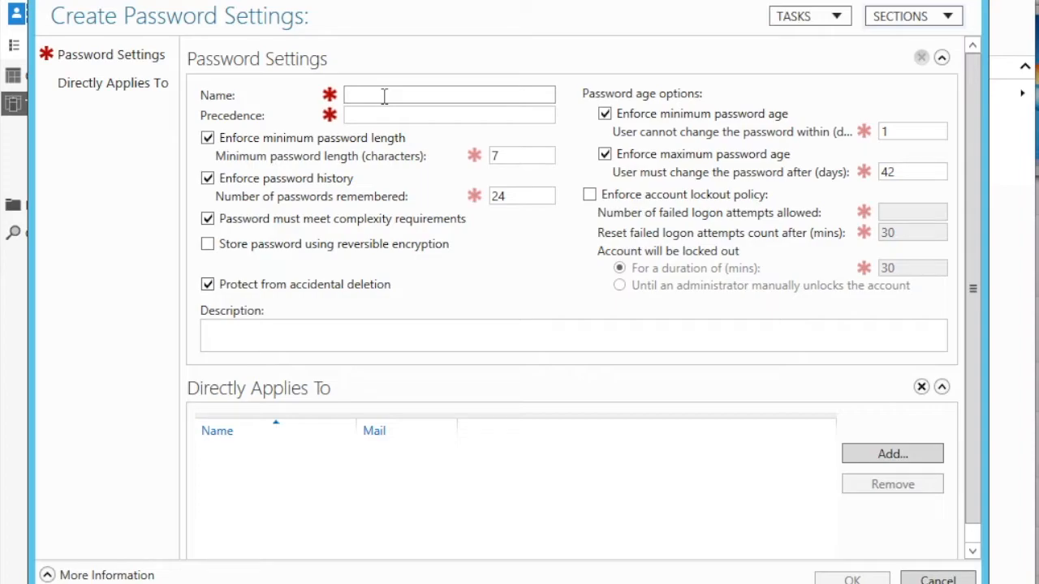
pyautogui.write('Stand')
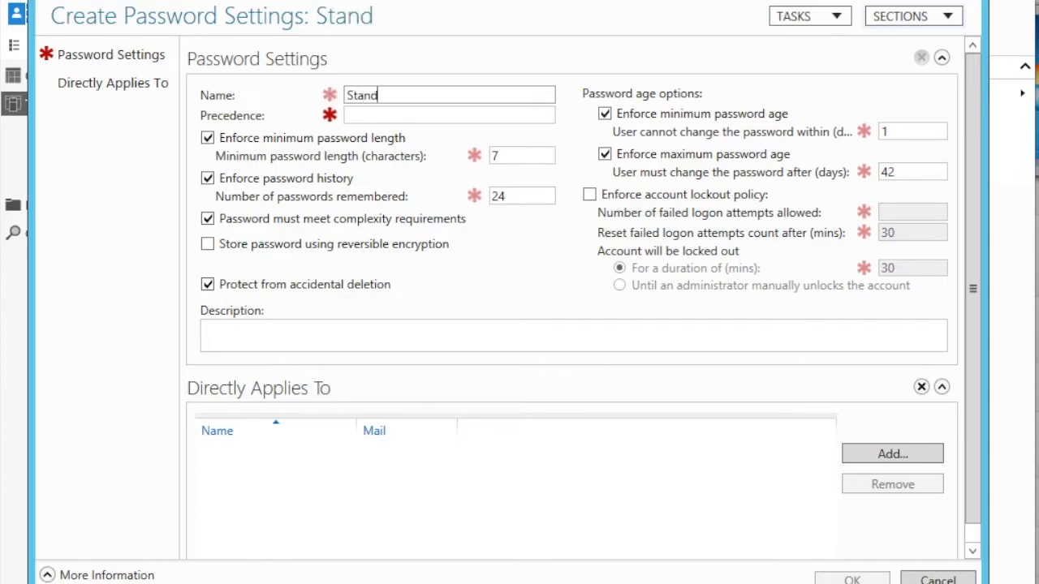
pyautogui.write('art_User_P')
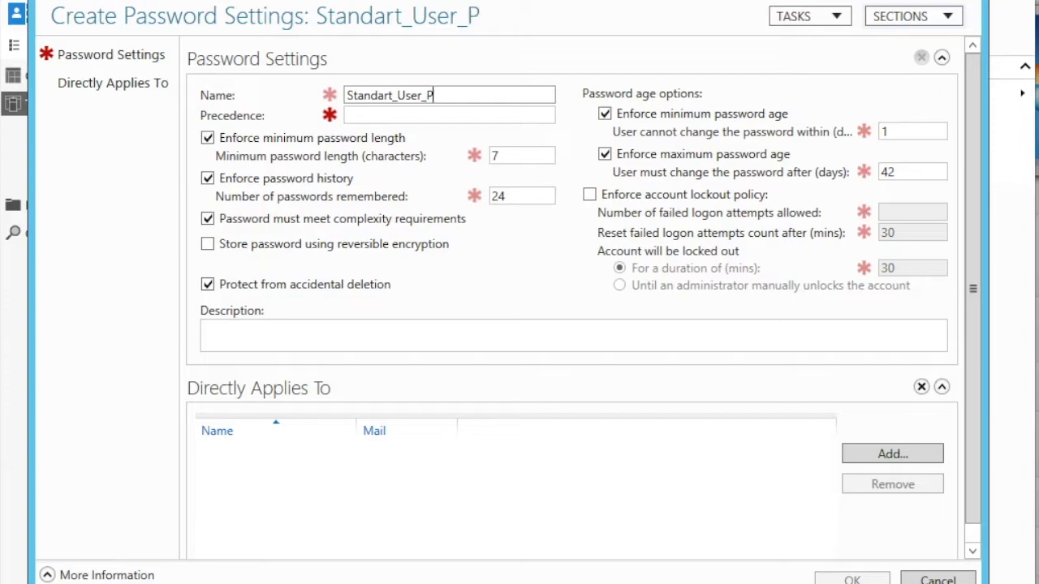
pyautogui.write('assword')
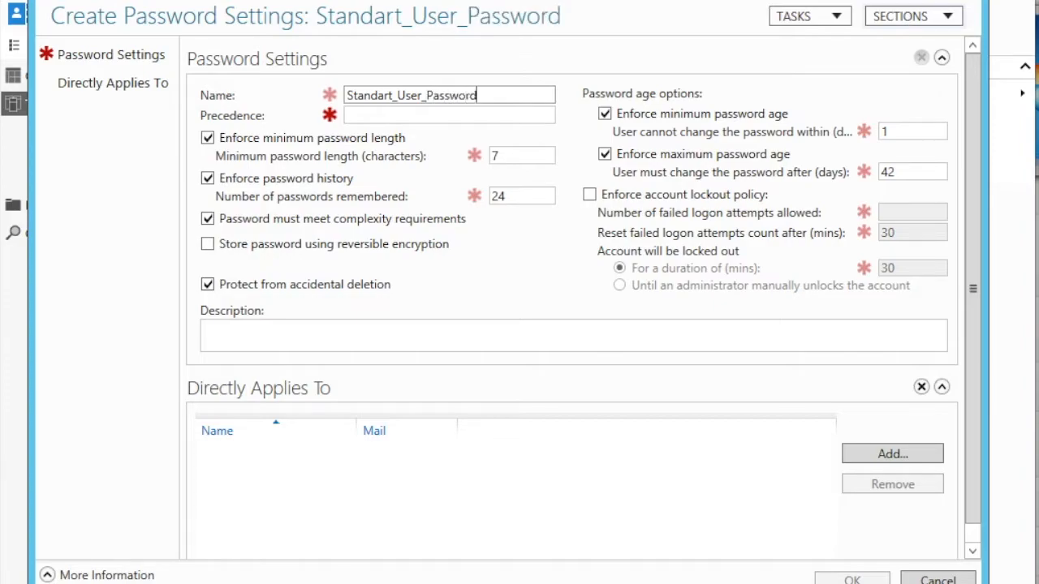
pyautogui.write('_Policy')
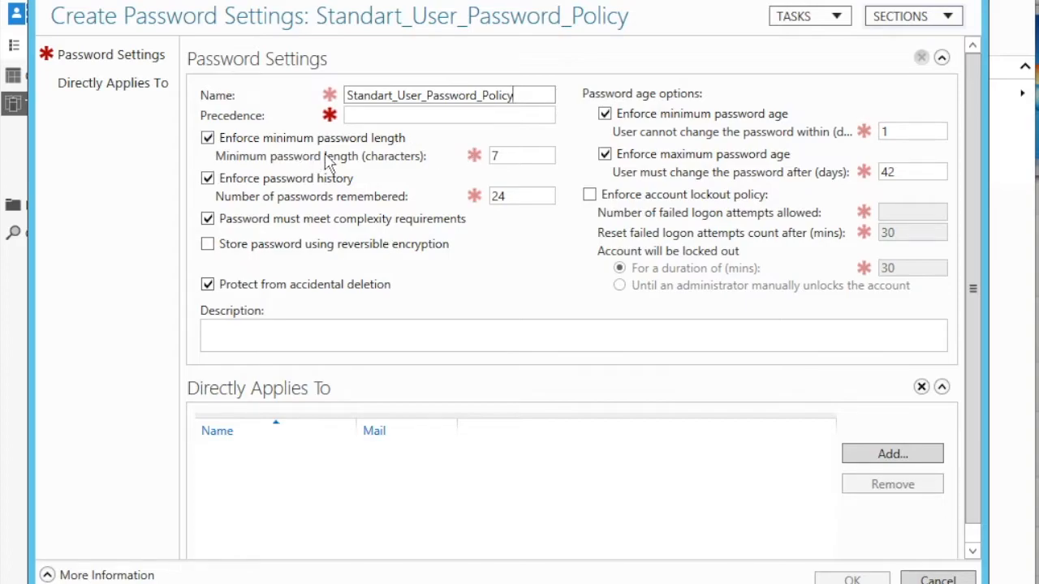
# Set the policy's minimum password length to 1 character.
pyautogui.click(515, 156)
pyautogui.press('BackSpace')
pyautogui.write('1')
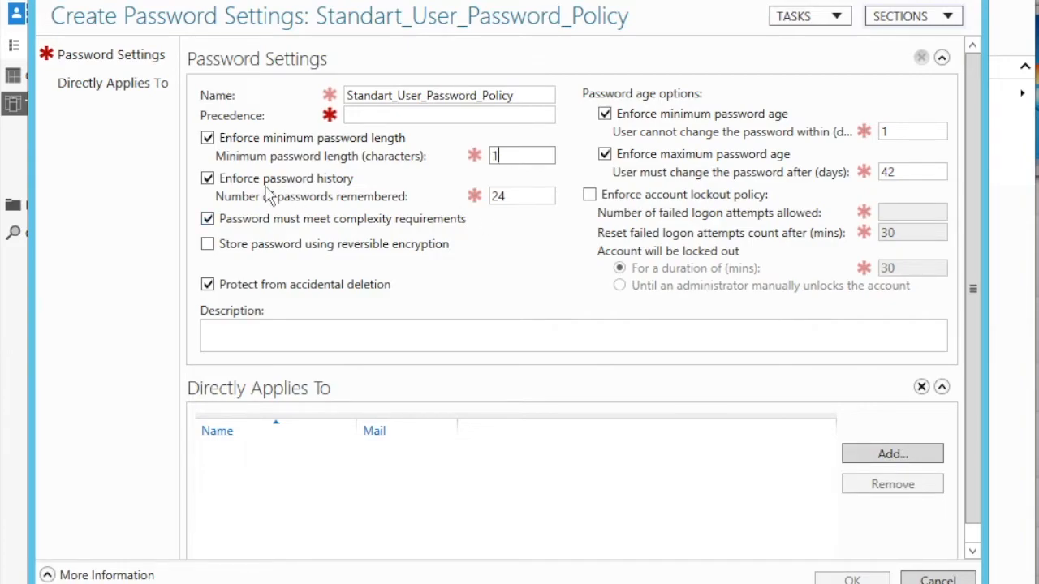
# Set the number of remembered passwords to 5 and turn off the password complexity requirement.
pyautogui.click(515, 201)
pyautogui.press('BackSpace')
pyautogui.press('BackSpace')
pyautogui.write('5')
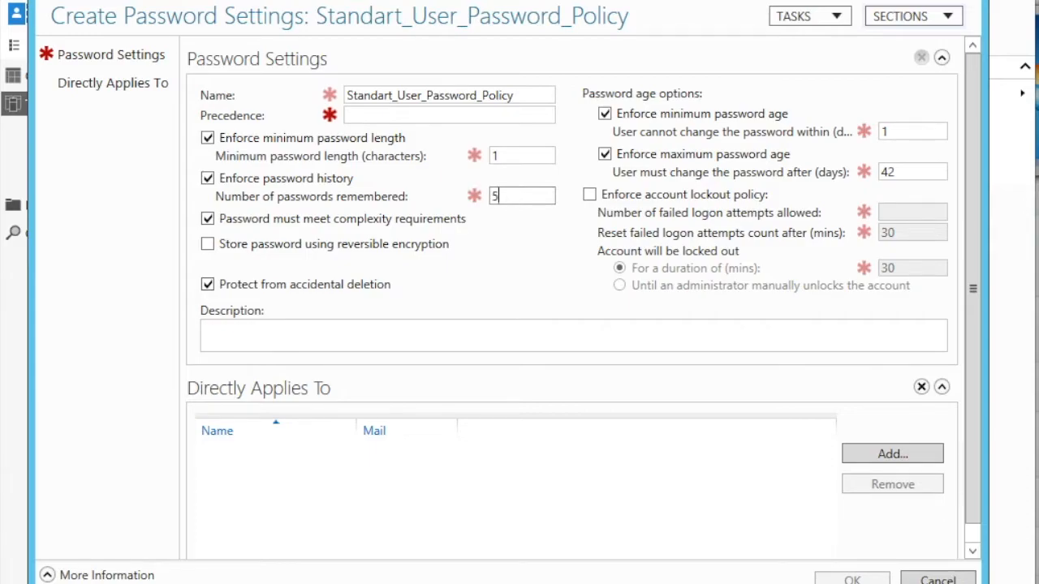
pyautogui.click(257, 225)
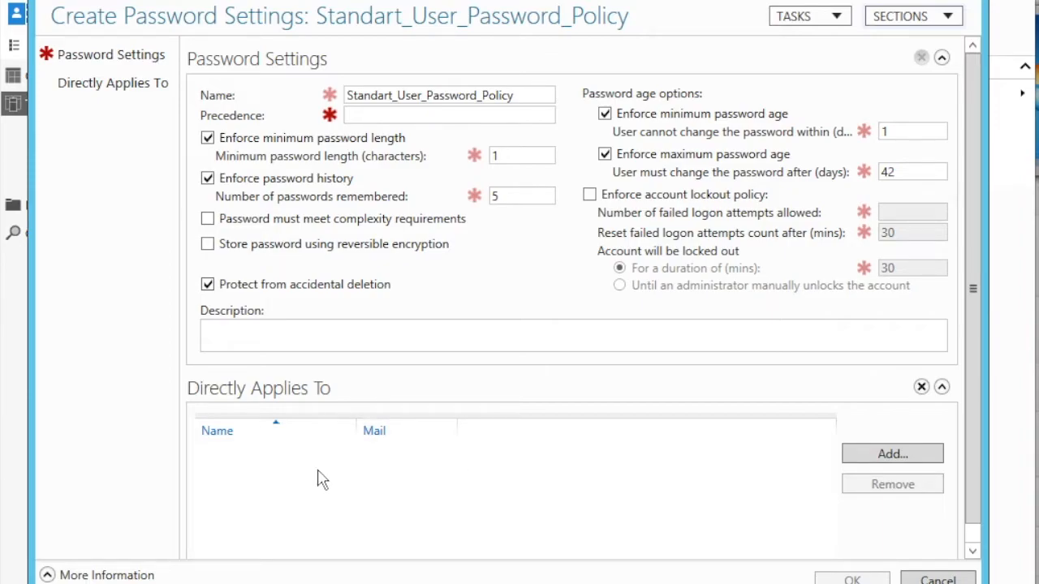
# Set the policy's precedence to 5 and correct its name to Standard_User_Password_Policy.
pyautogui.click(371, 112)
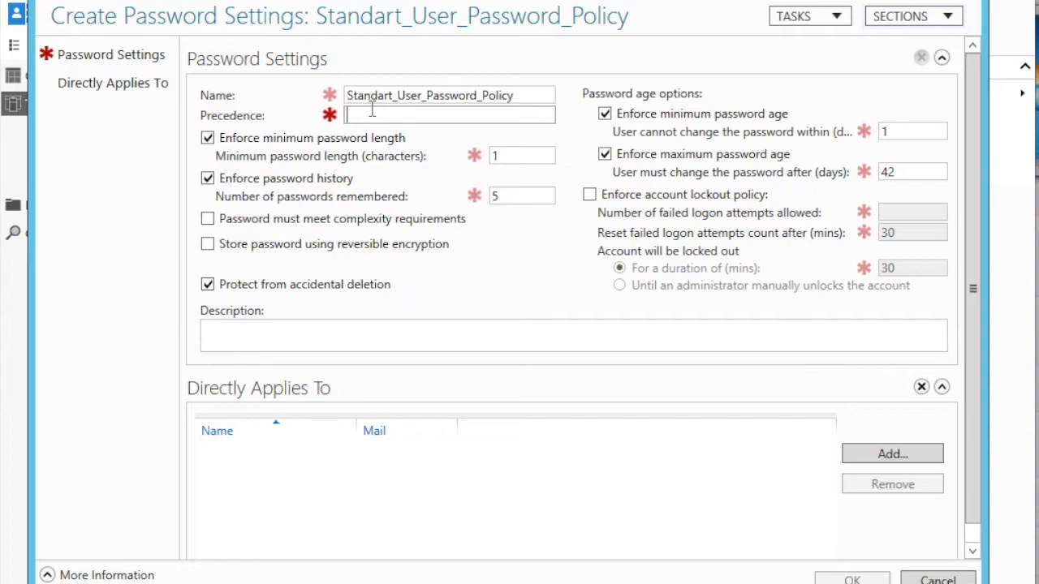
pyautogui.write('5')
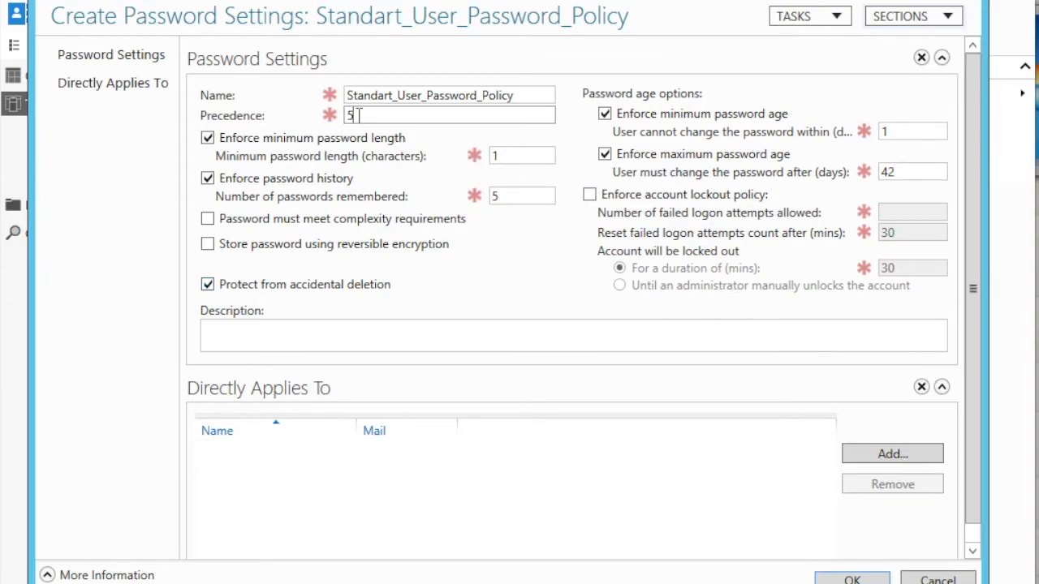
pyautogui.click(391, 96)
pyautogui.press('BackSpace')
pyautogui.write('d')
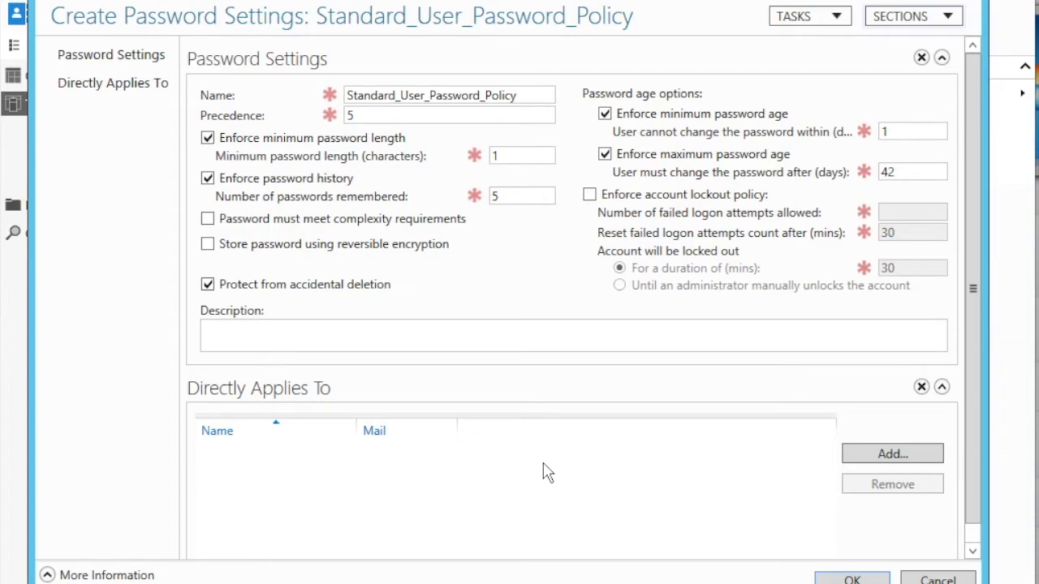
# Add the first user to the policy's Directly Applies To list by entering and checking the user's name.
pyautogui.click(866, 464)
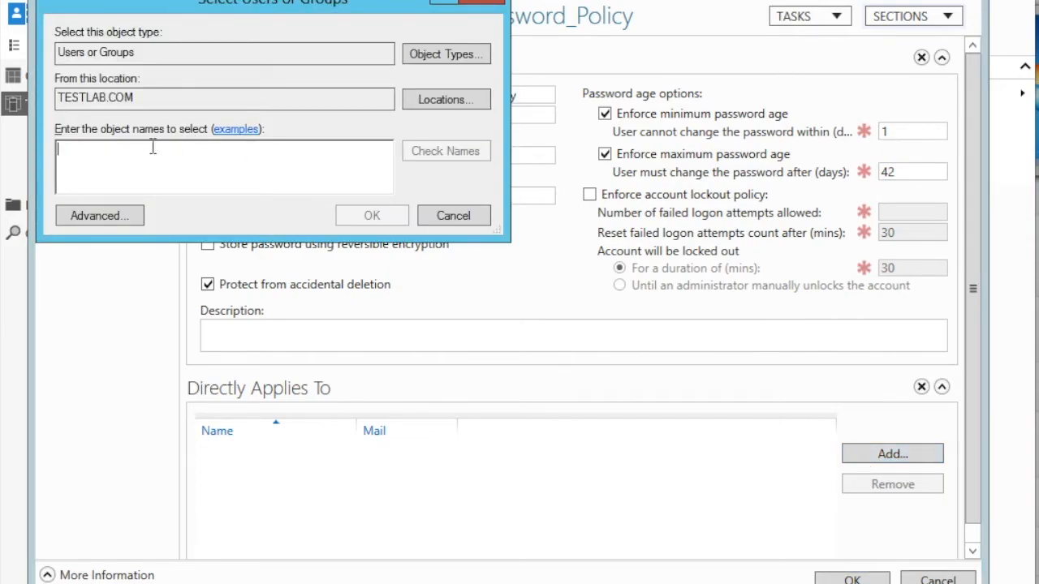
pyautogui.write('tommy')
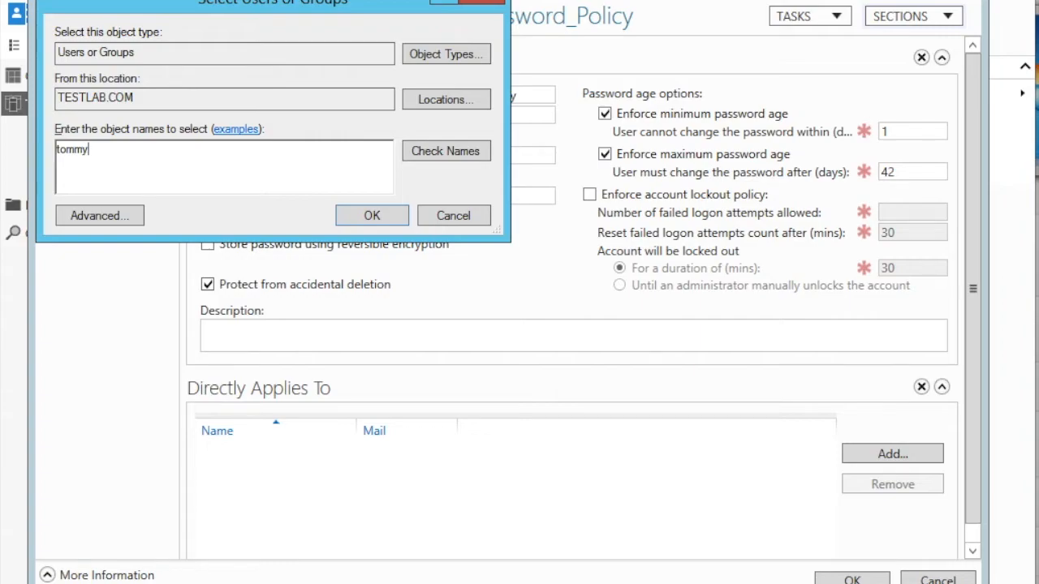
pyautogui.click(444, 160)
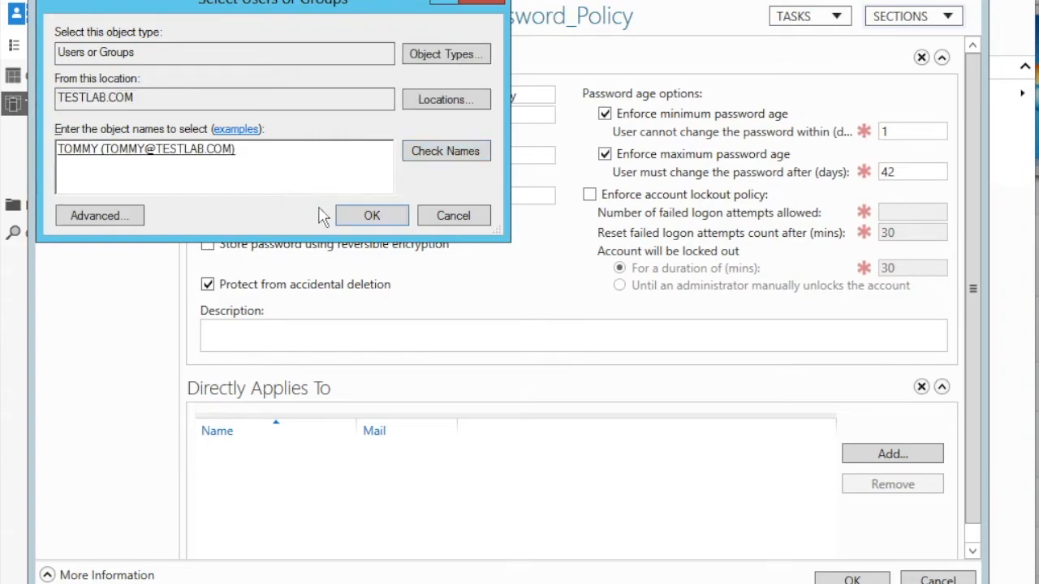
pyautogui.click(362, 219)
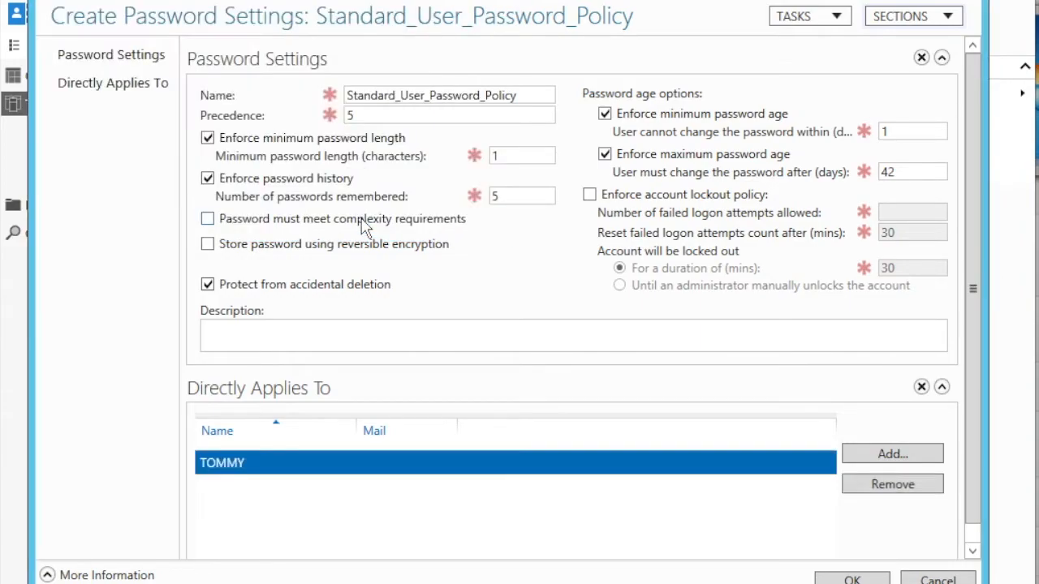
# Add a second user to the policy's Directly Applies To list, resolving the user's name in TESTLAB.COM.
pyautogui.click(879, 457)
pyautogui.write('j')
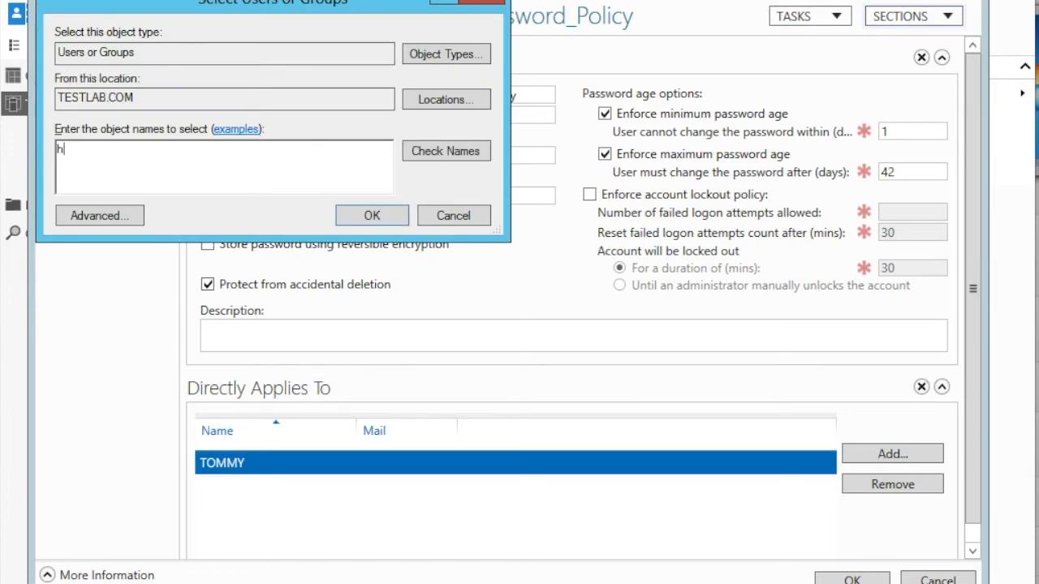
pyautogui.write('ohn')
pyautogui.click(464, 154)
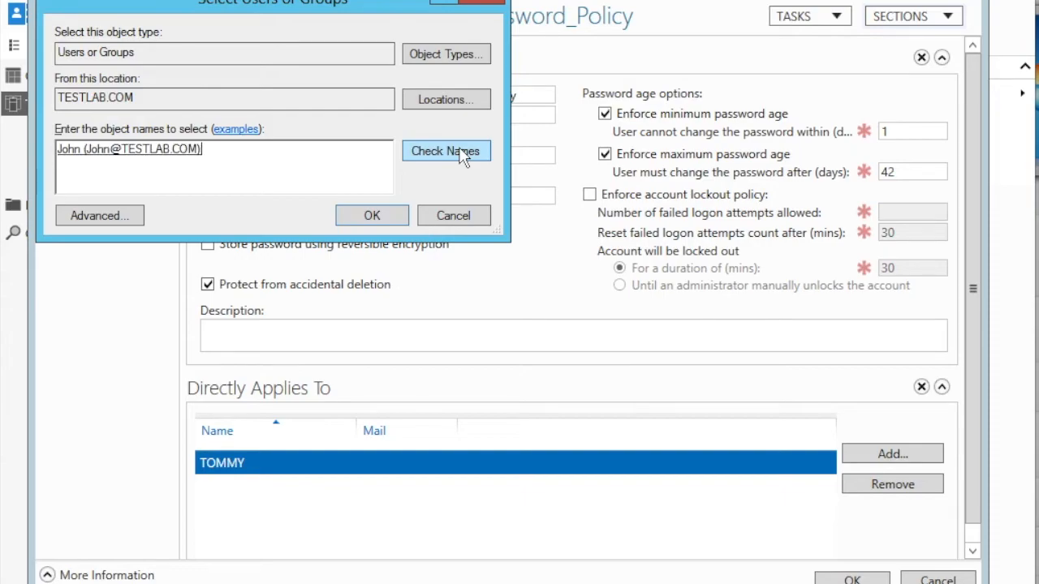
pyautogui.click(371, 216)
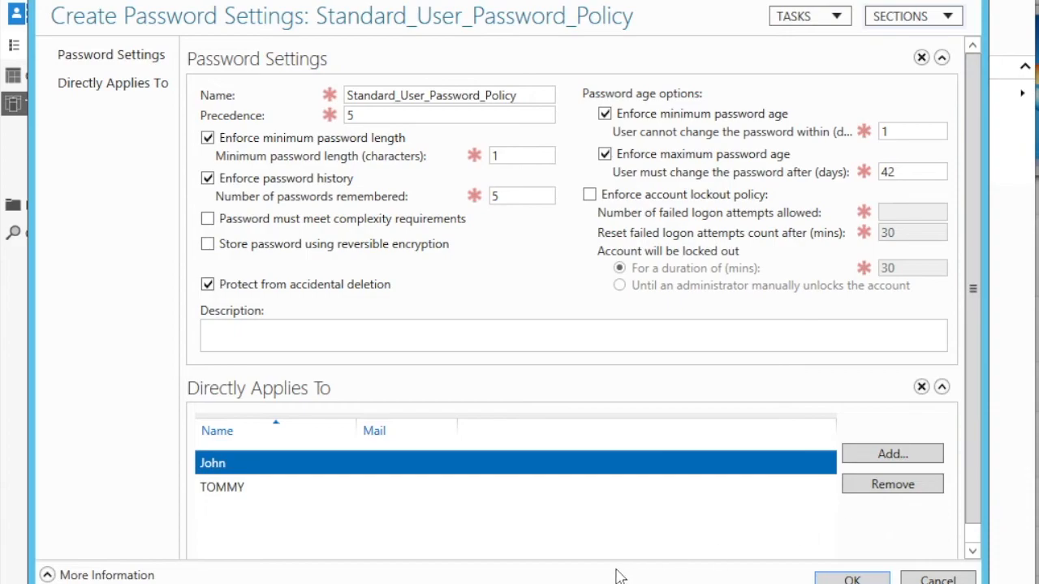
# Add the StandardUsers group to the policy's Directly Applies To list and save the password policy.
pyautogui.click(935, 461)
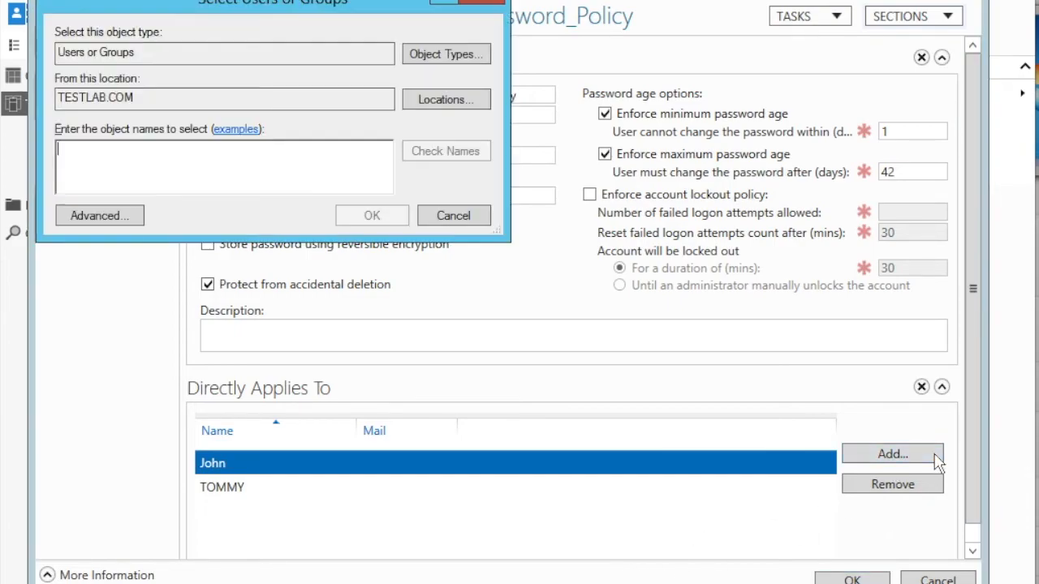
pyautogui.write('s')
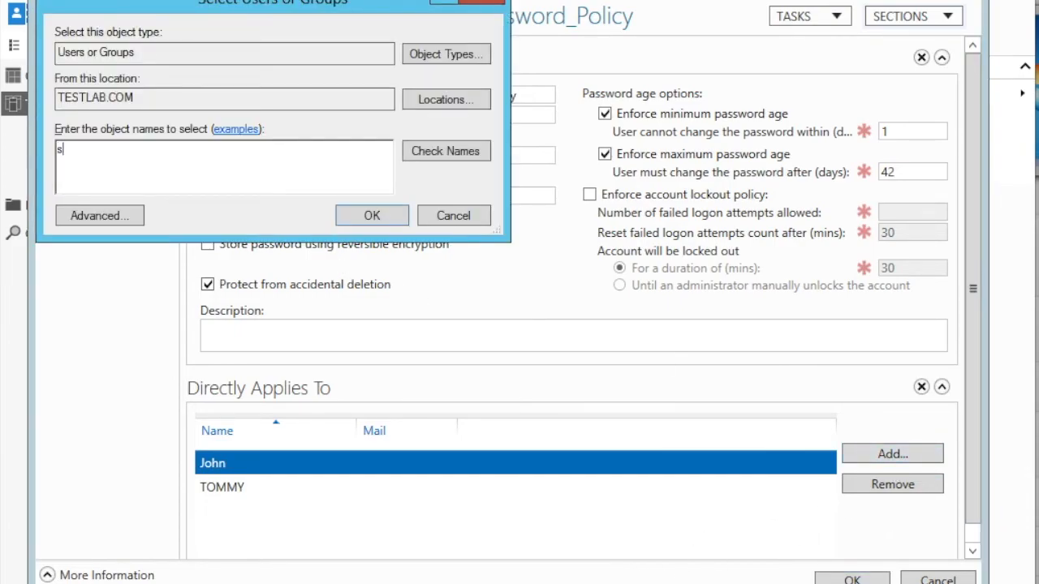
pyautogui.write('tand')
pyautogui.click(454, 156)
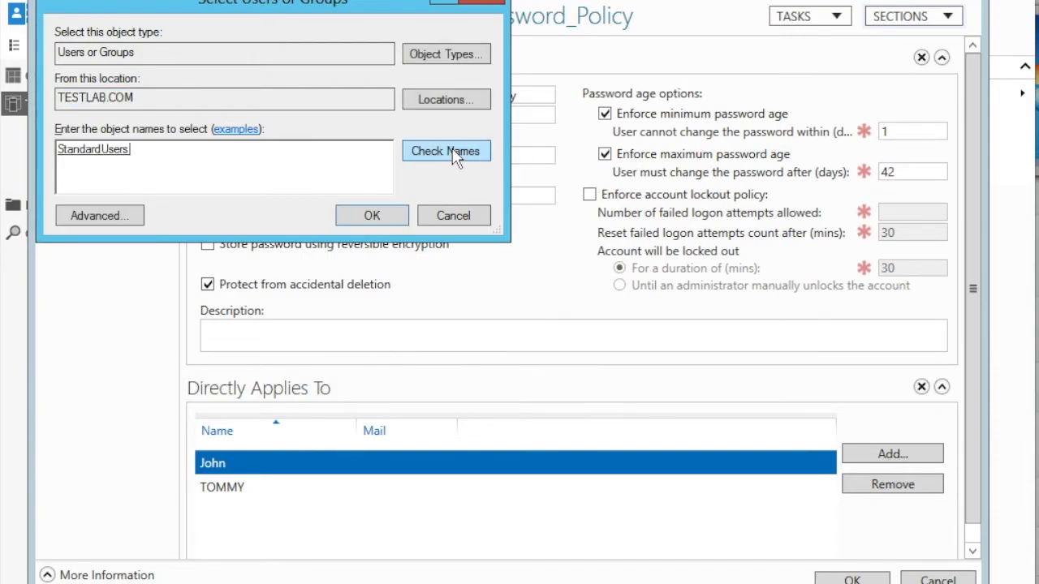
pyautogui.click(372, 216)
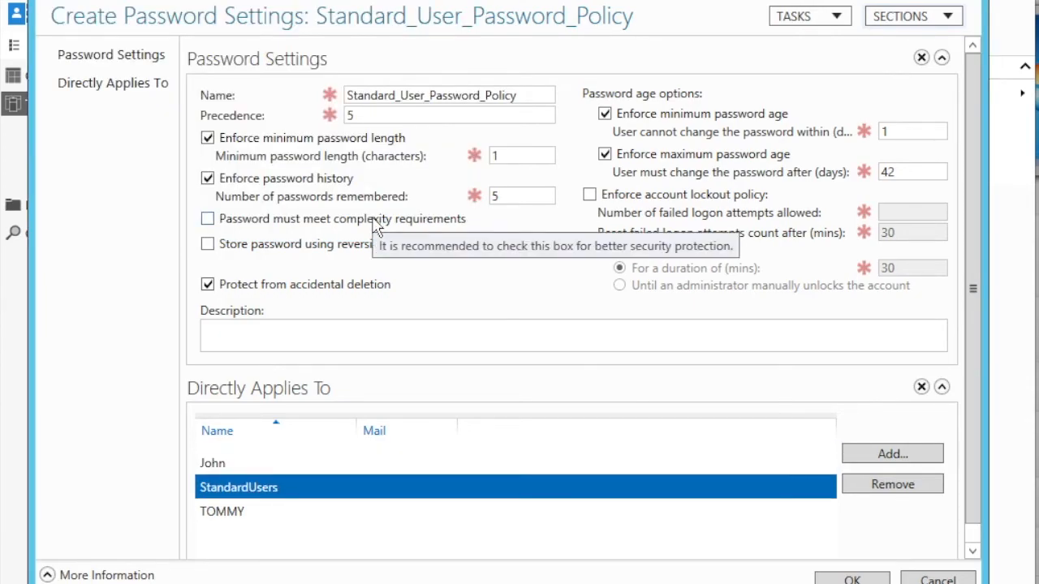
pyautogui.click(852, 578)
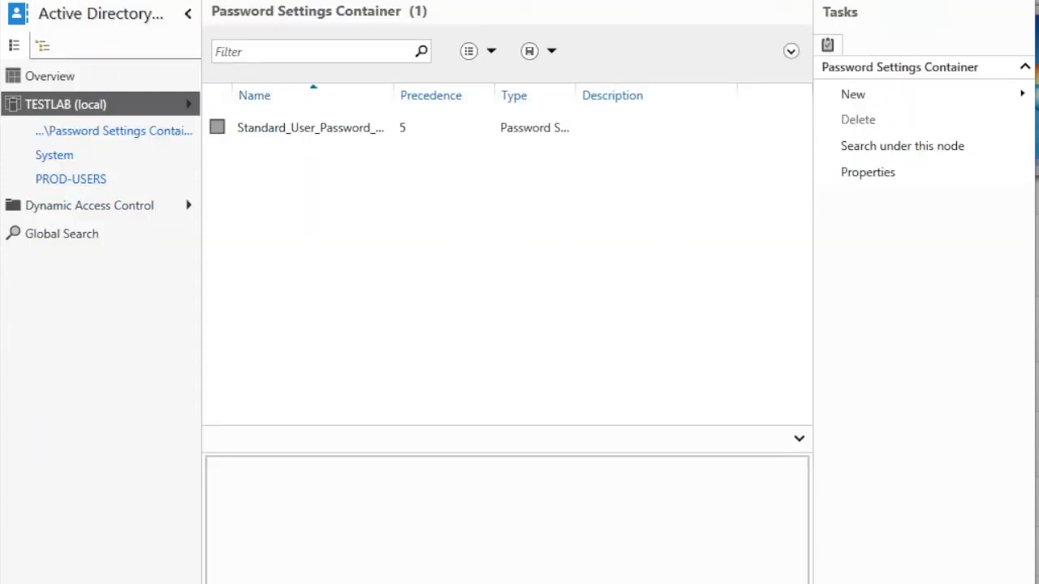
# Open the PROD-USERS organizational unit in the TESTLAB (local) domain to list its user accounts.
pyautogui.click(310, 128)
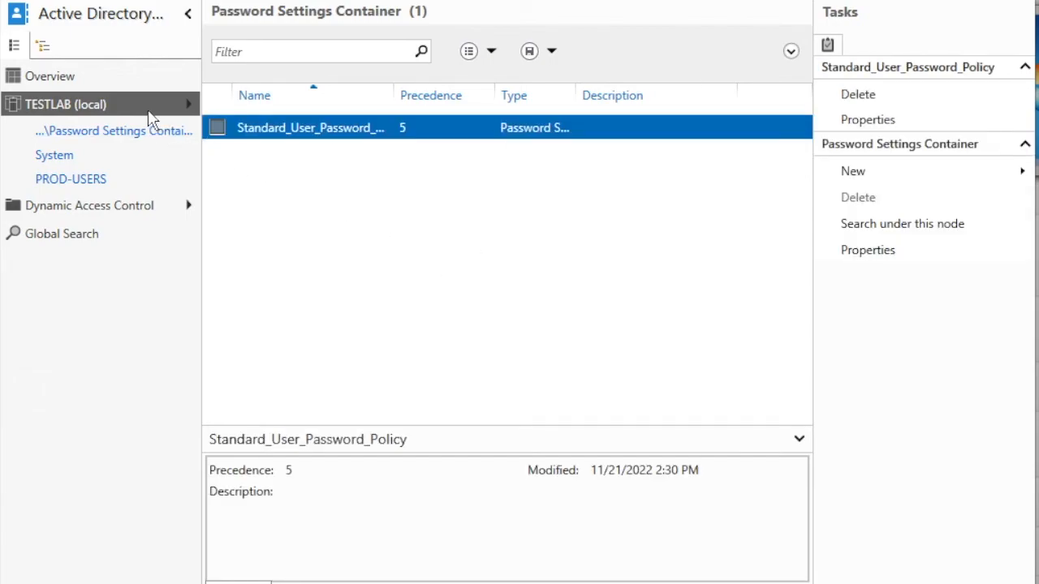
pyautogui.click(150, 110)
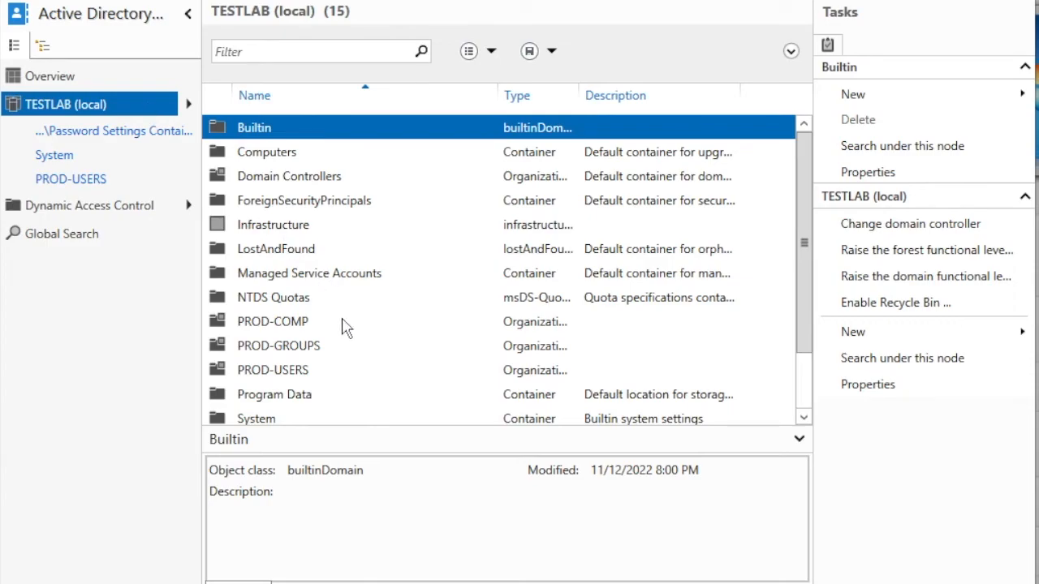
pyautogui.scroll(-1, 343, 325)
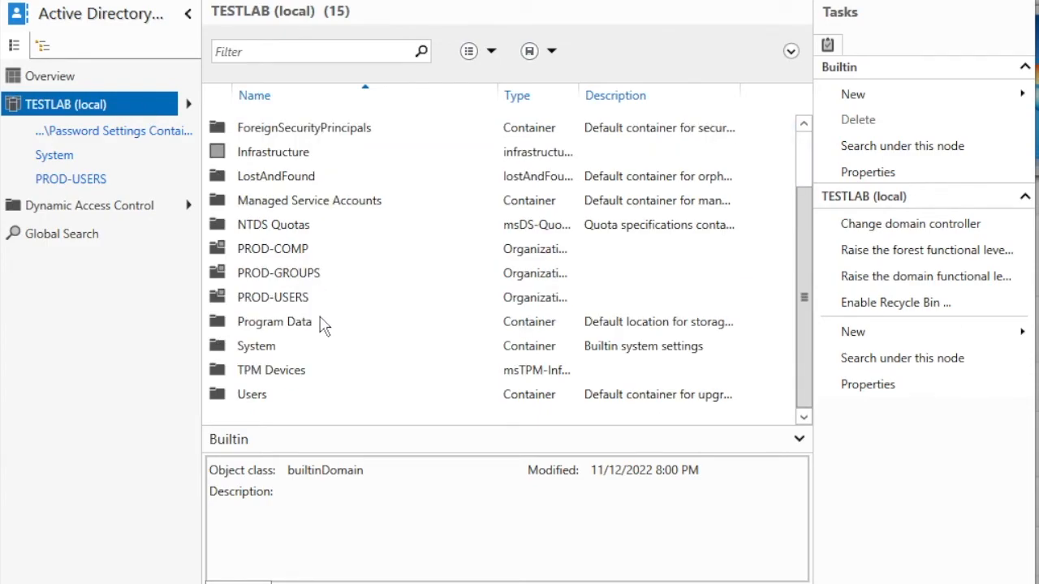
pyautogui.click(276, 305)
pyautogui.doubleClick(276, 305)
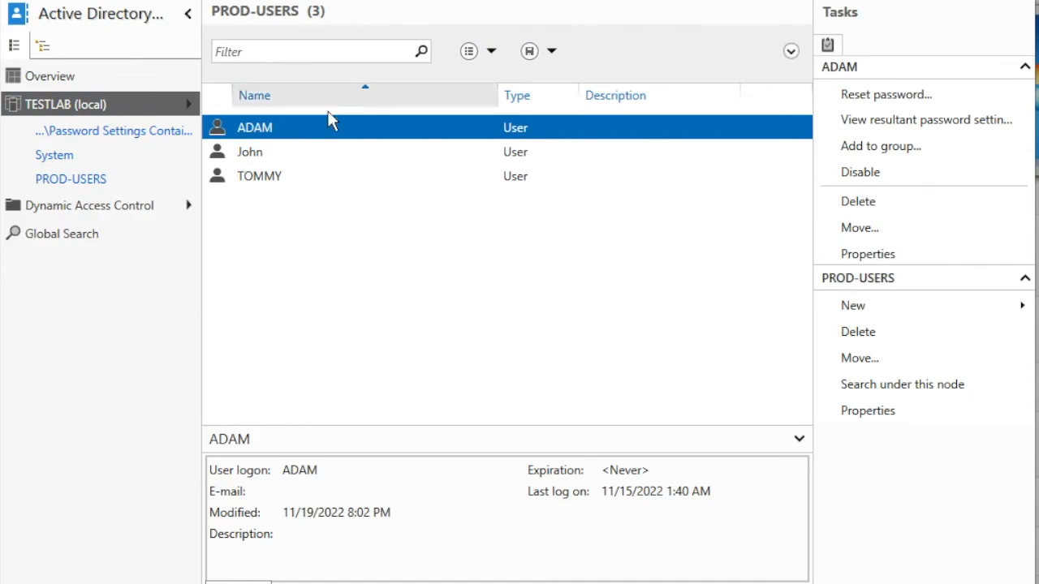
# View the resultant password settings for the second user in PROD-USERS and close them without changes.
pyautogui.click(271, 160)
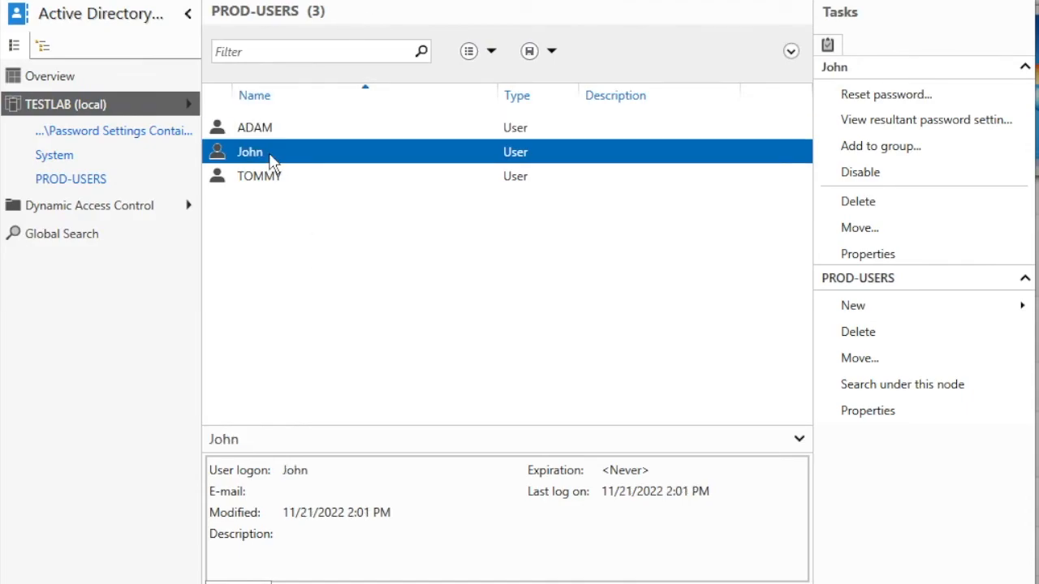
pyautogui.click(930, 129)
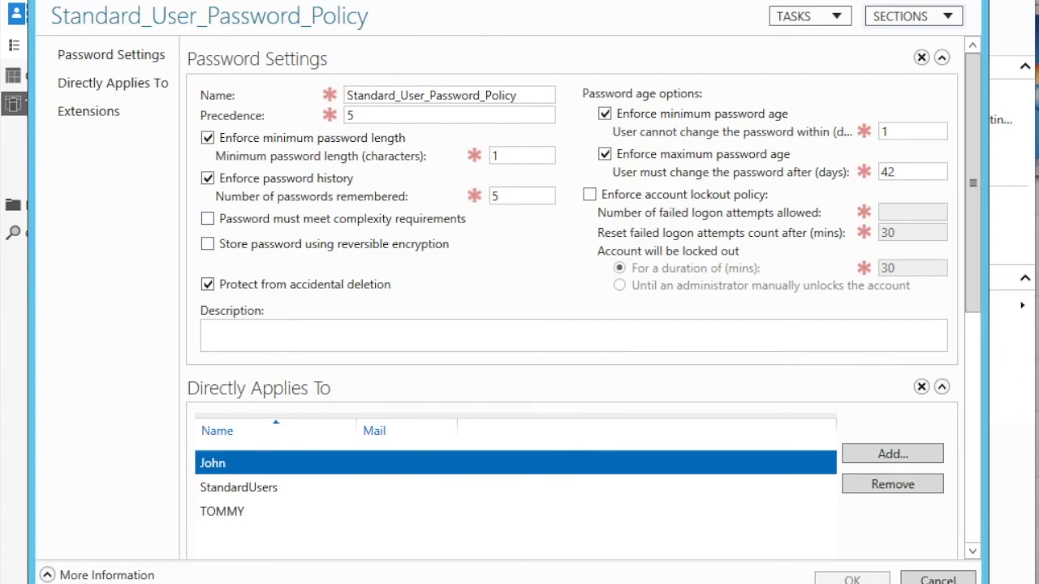
pyautogui.press('Escape')
# Check the resultant password settings of the third user in PROD-USERS, leaving the policy unedited.
pyautogui.click(286, 180)
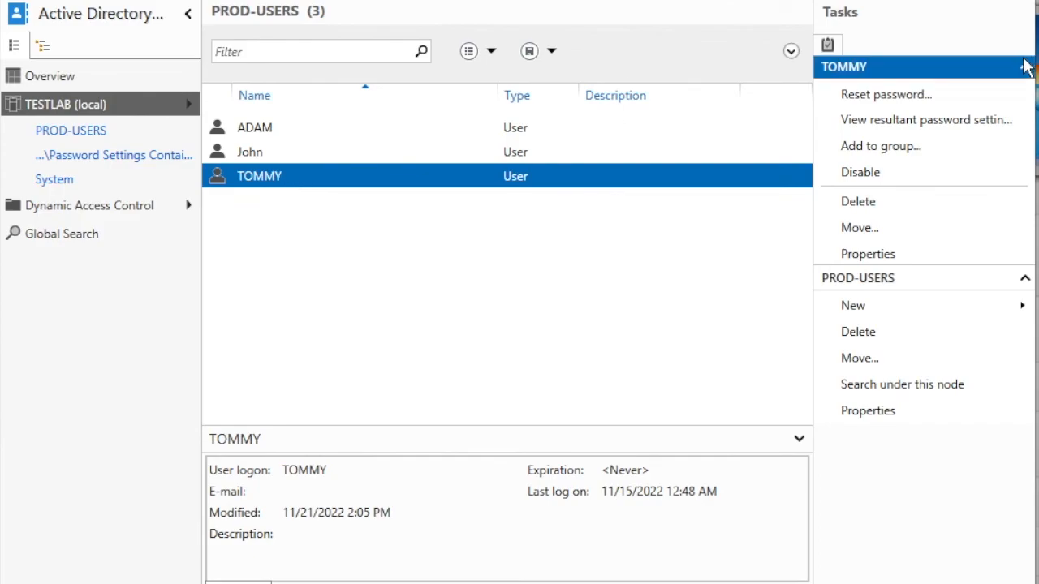
pyautogui.click(896, 120)
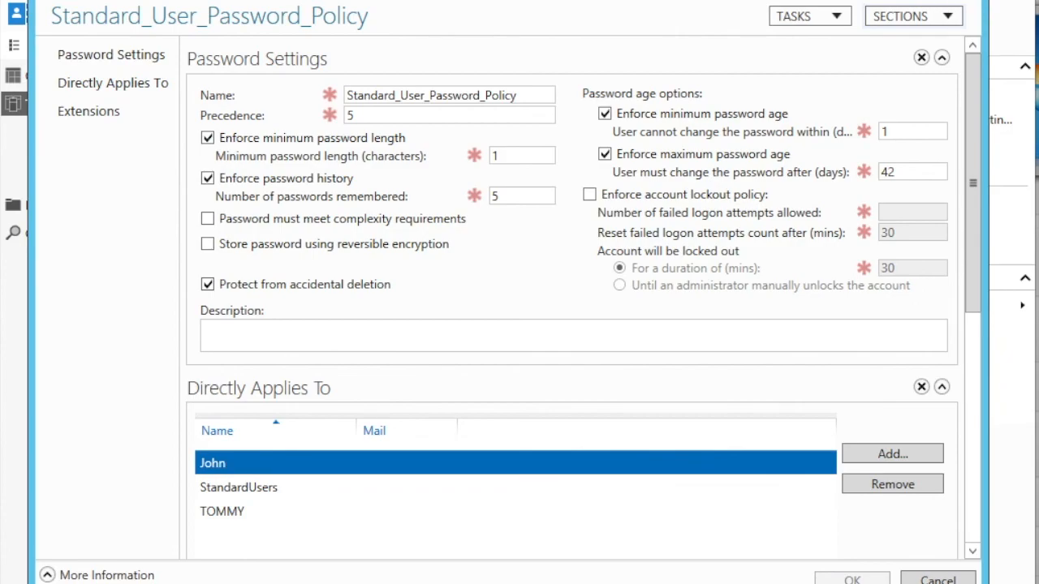
pyautogui.click(965, 1)
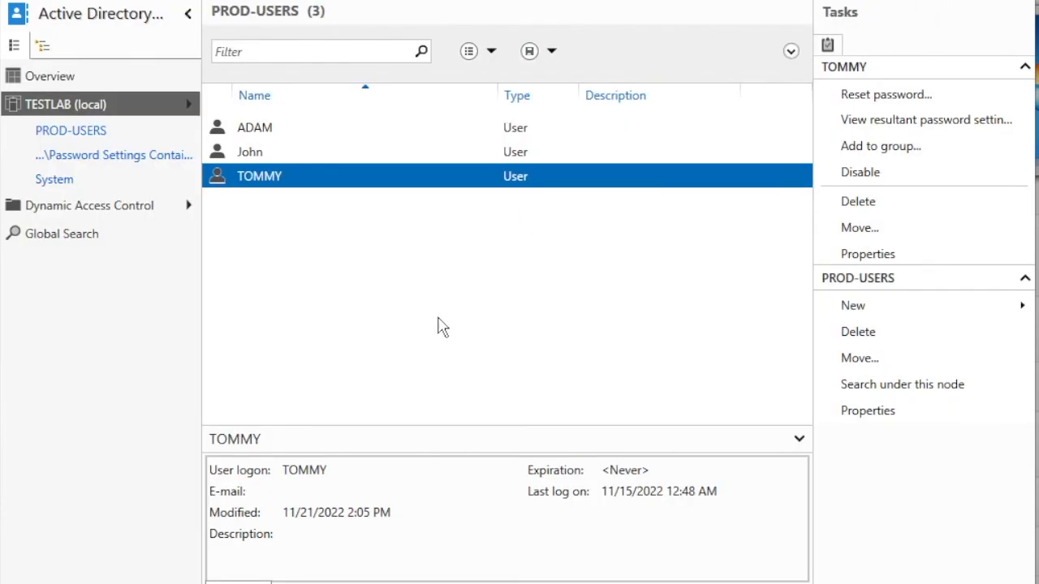